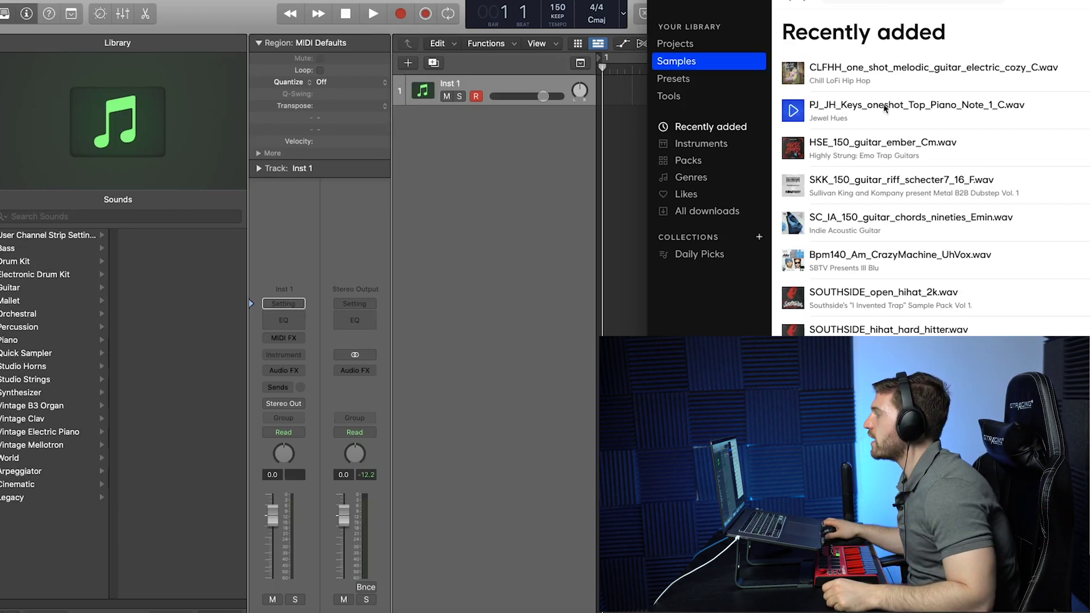
# Drag the Splice piano one-shot PJ_JH_Keys_oneshot_Top_Piano_Note_1_C.wav into the Logic project
pyautogui.moveTo(934, 107); pyautogui.dragTo(510, 137)
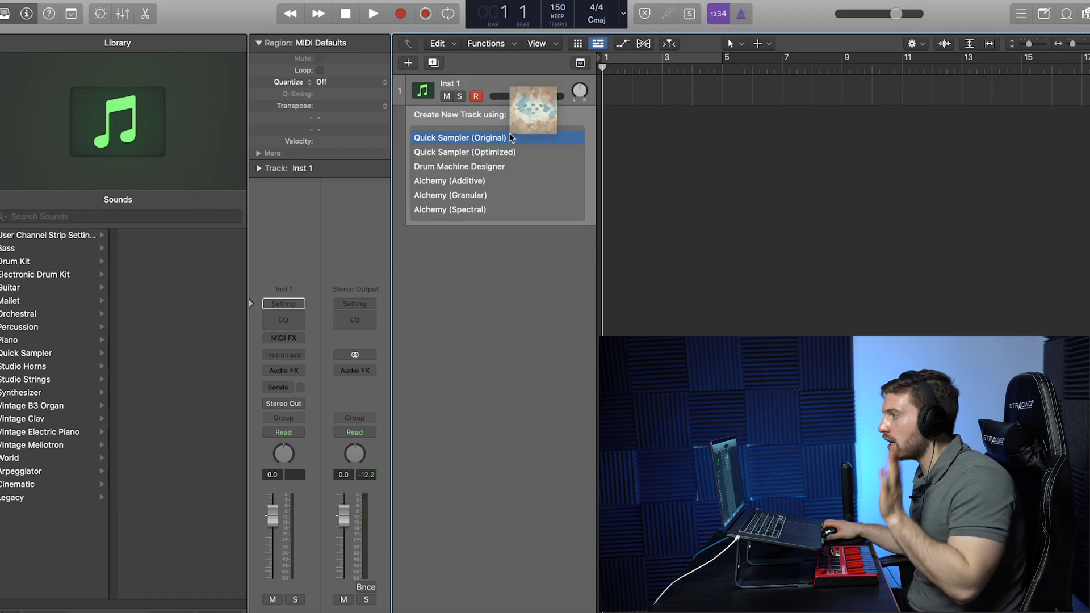
# Create a Quick Sampler (Original) track from the piano one-shot, then close the plug-in window
pyautogui.moveTo(511, 137); pyautogui.dragTo(512, 139)
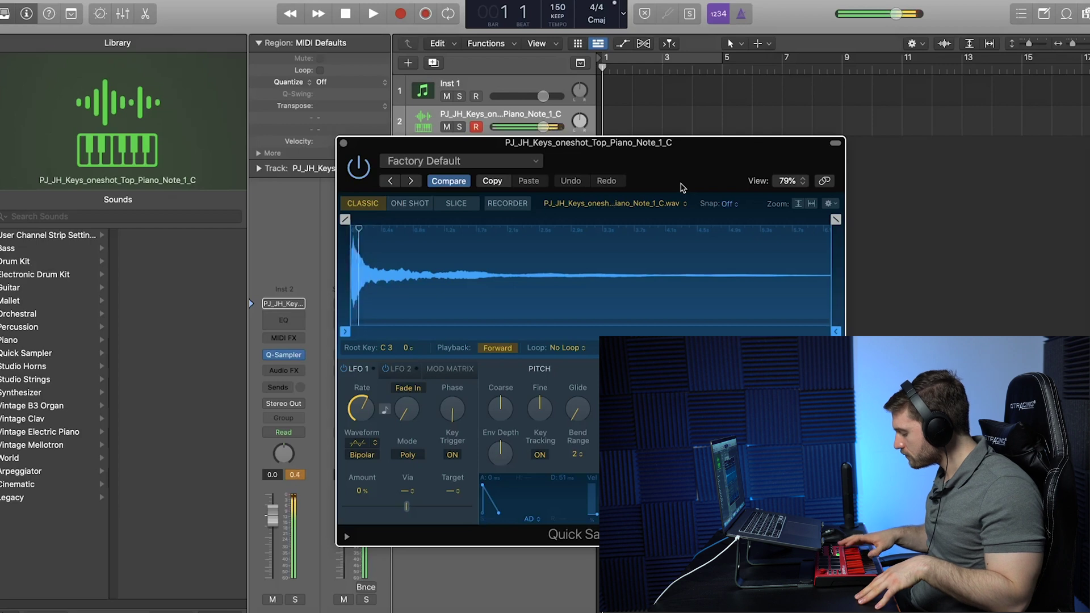
pyautogui.press('super+w')
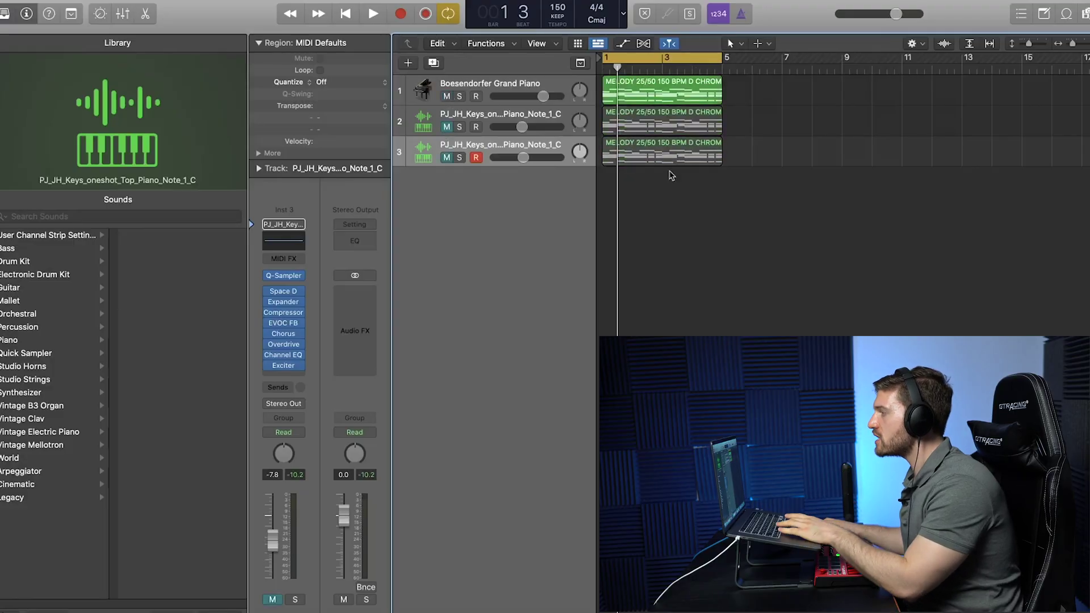
# Play the melody on the Grand Piano, then on raw track 2, then on effects-processed track 3
pyautogui.press('space')
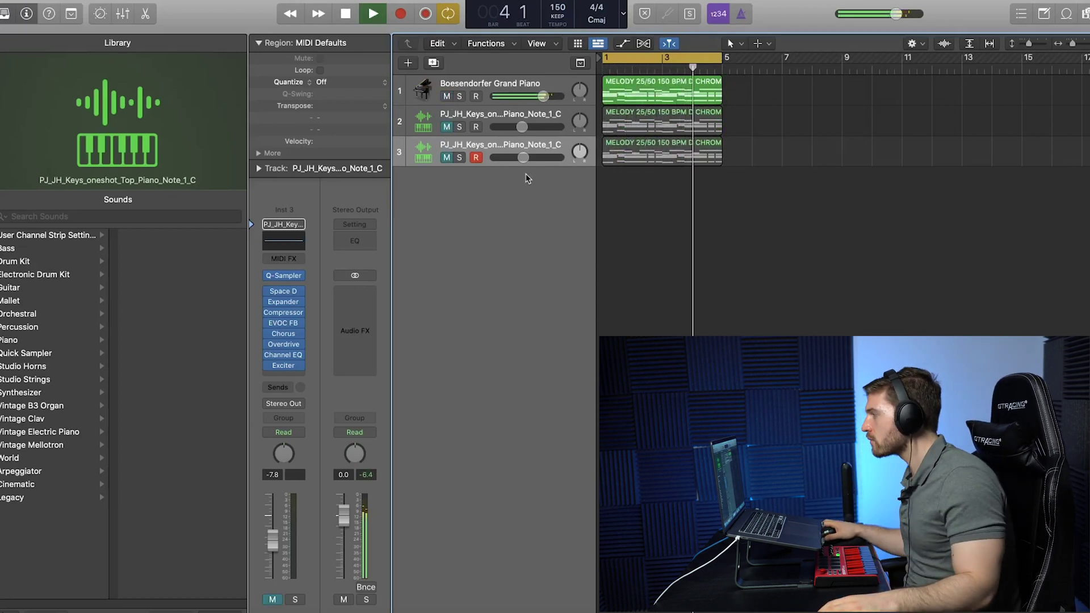
pyautogui.press('space')
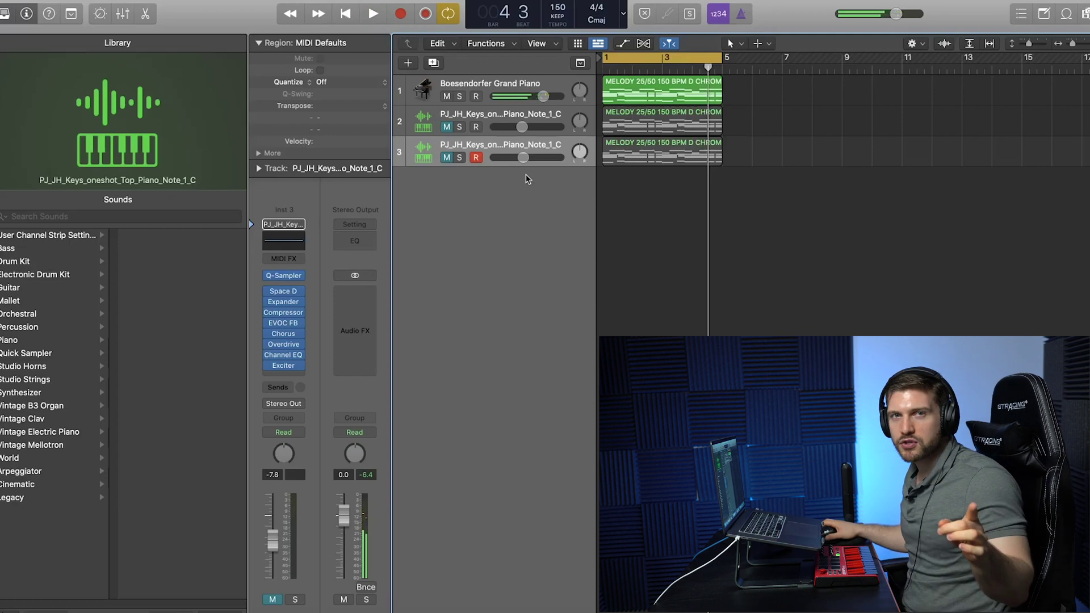
pyautogui.click(446, 96)
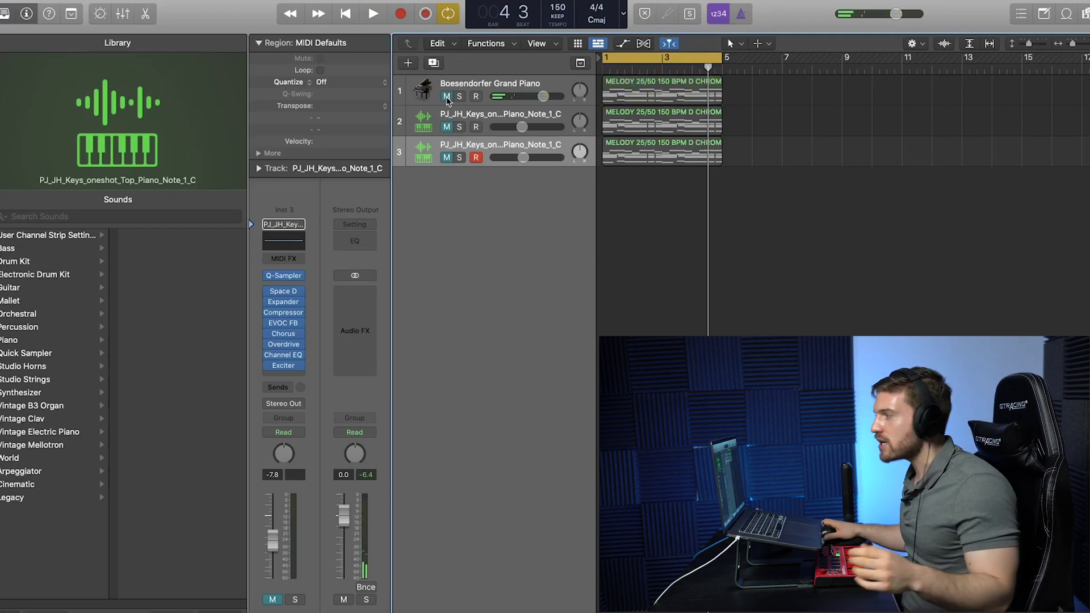
pyautogui.click(447, 127)
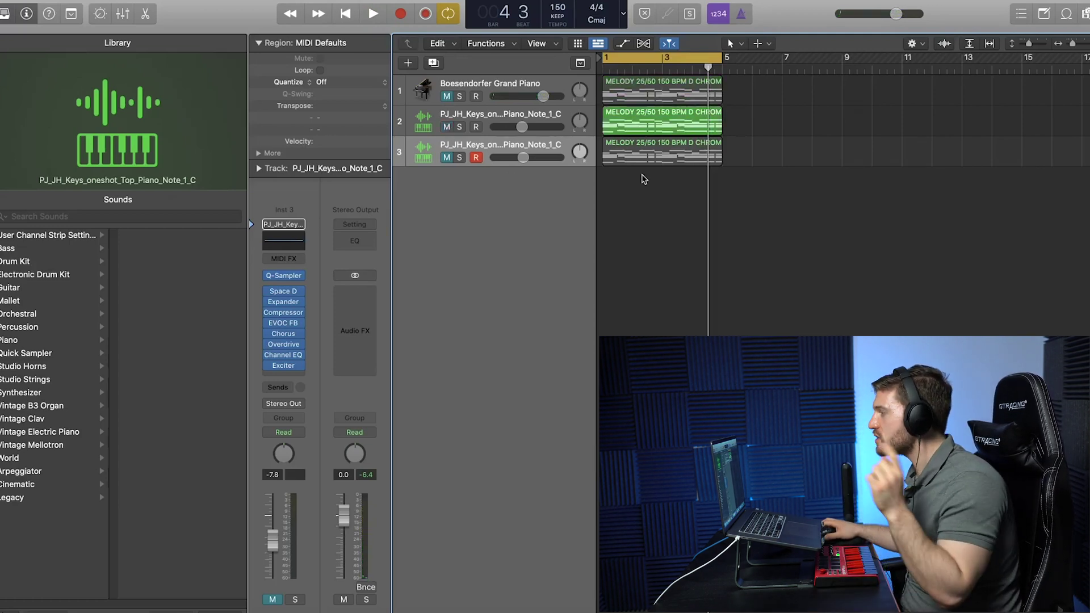
pyautogui.press('space')
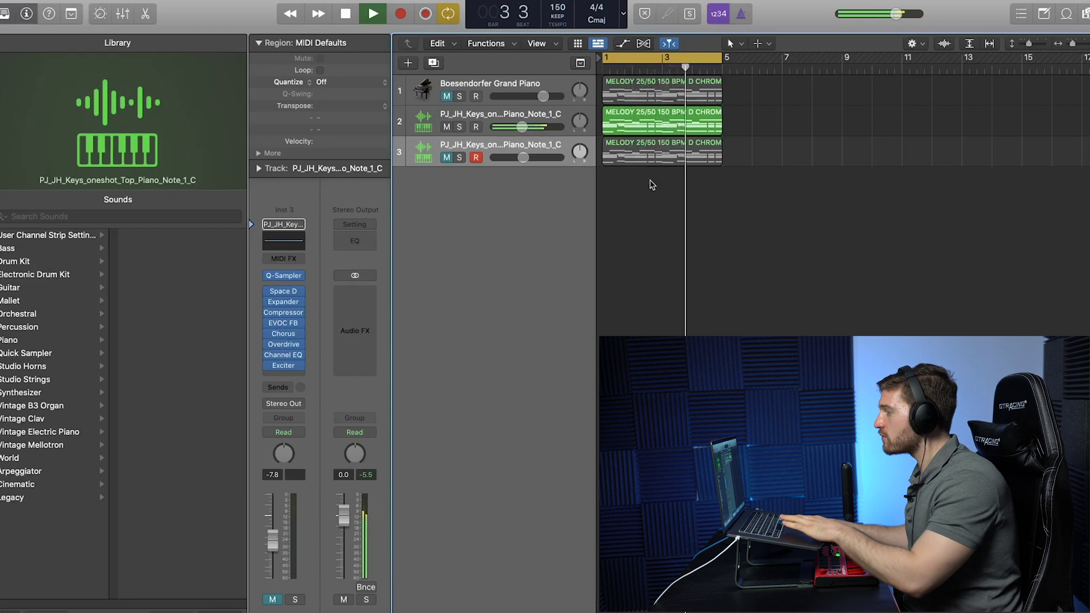
pyautogui.press('space')
pyautogui.click(447, 126)
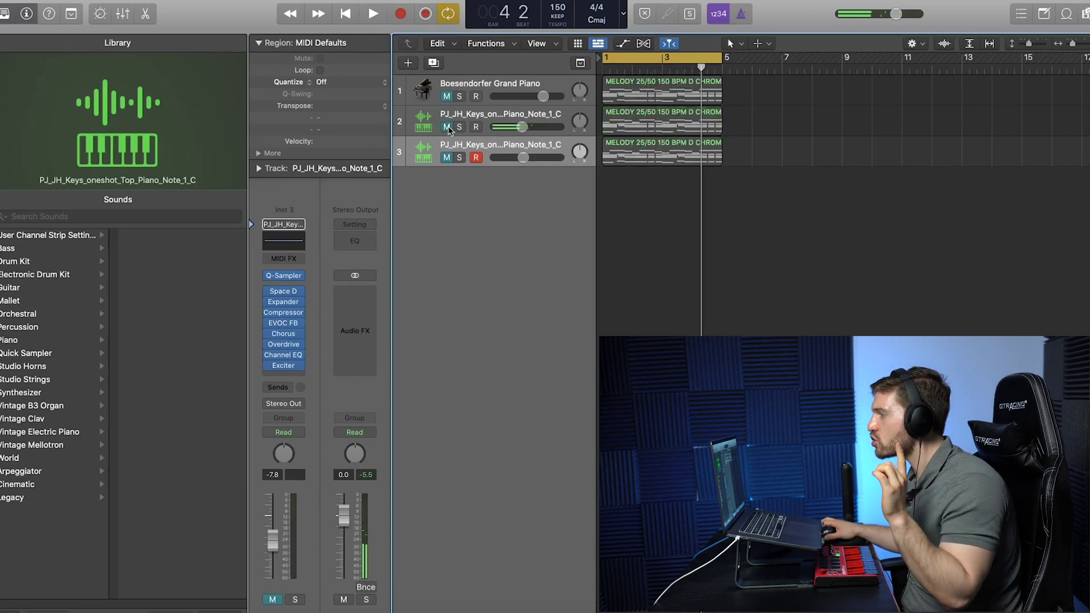
pyautogui.click(446, 157)
pyautogui.press('space')
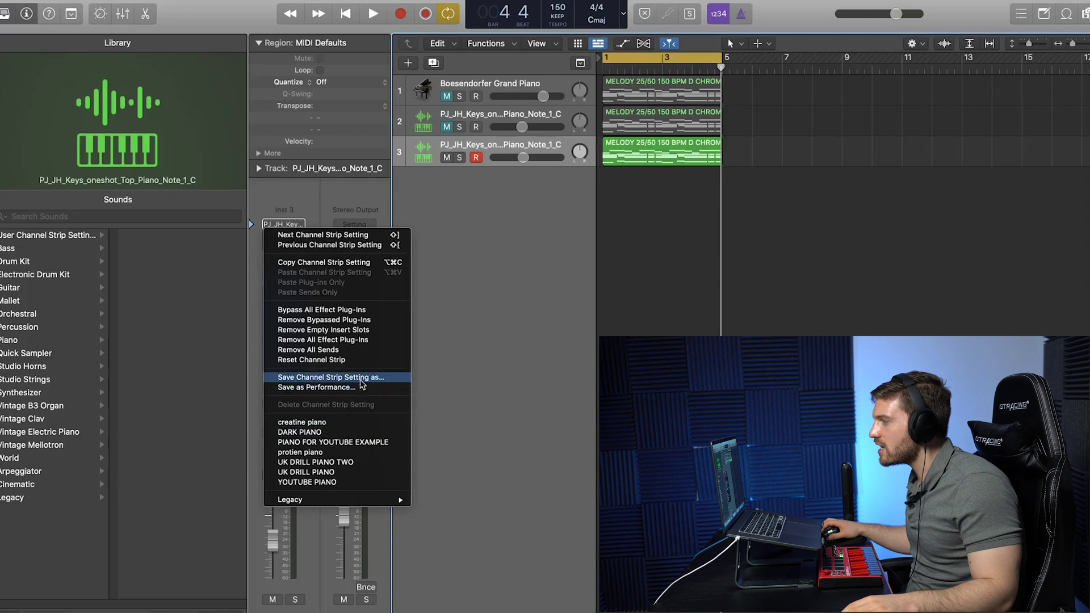
# Save track 3's channel strip as the preset 'THE FREEE GIFT I AM GIVING YOU!!!!'
pyautogui.click(671, 290)
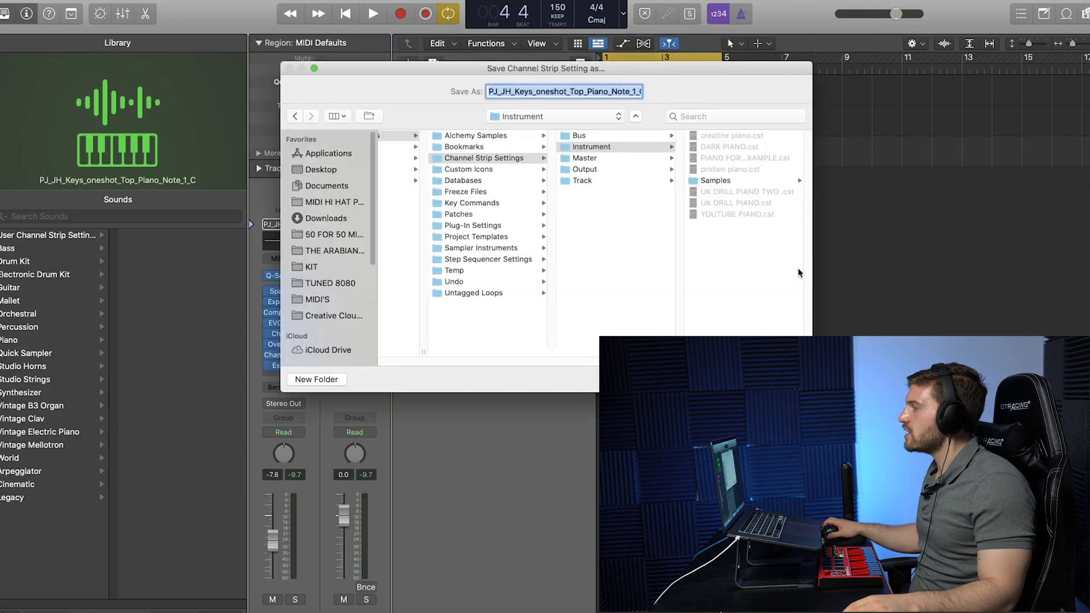
pyautogui.write('THE')
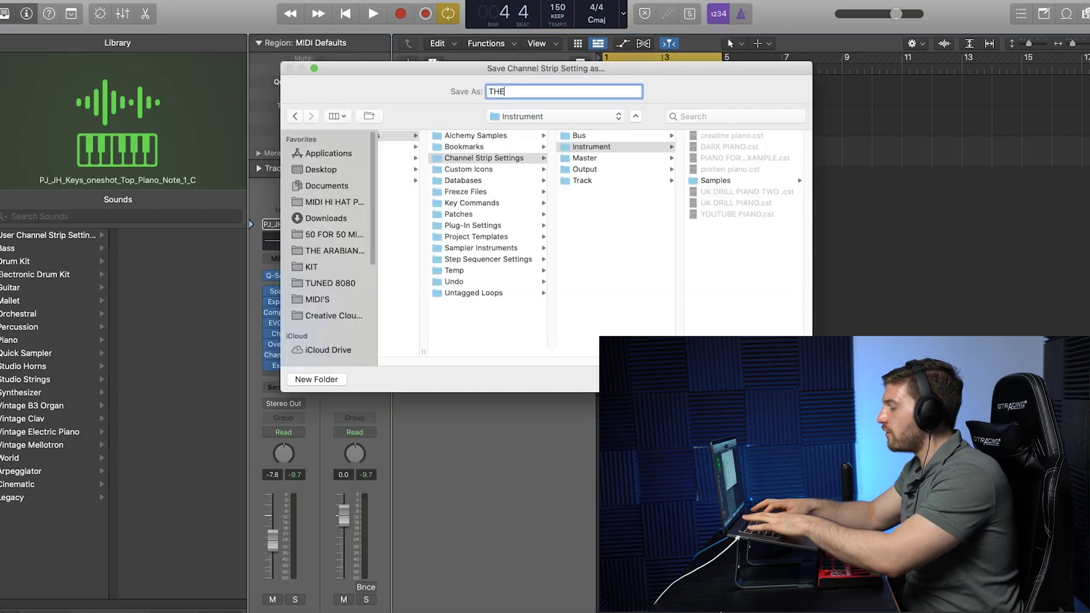
pyautogui.write(' FREEE GIFT I')
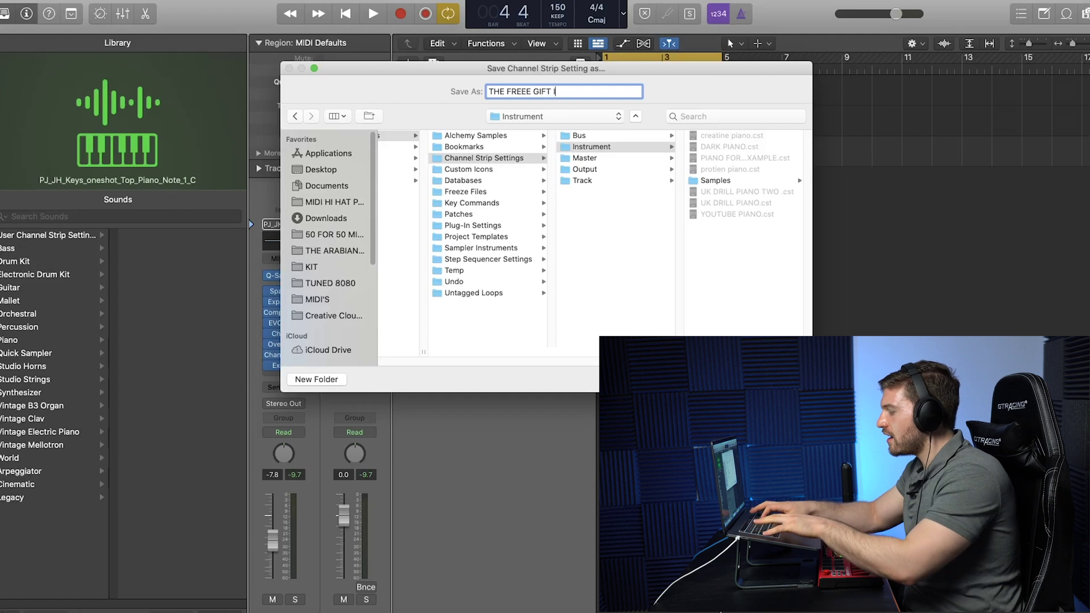
pyautogui.write(' AM GIVING YOU!!!!')
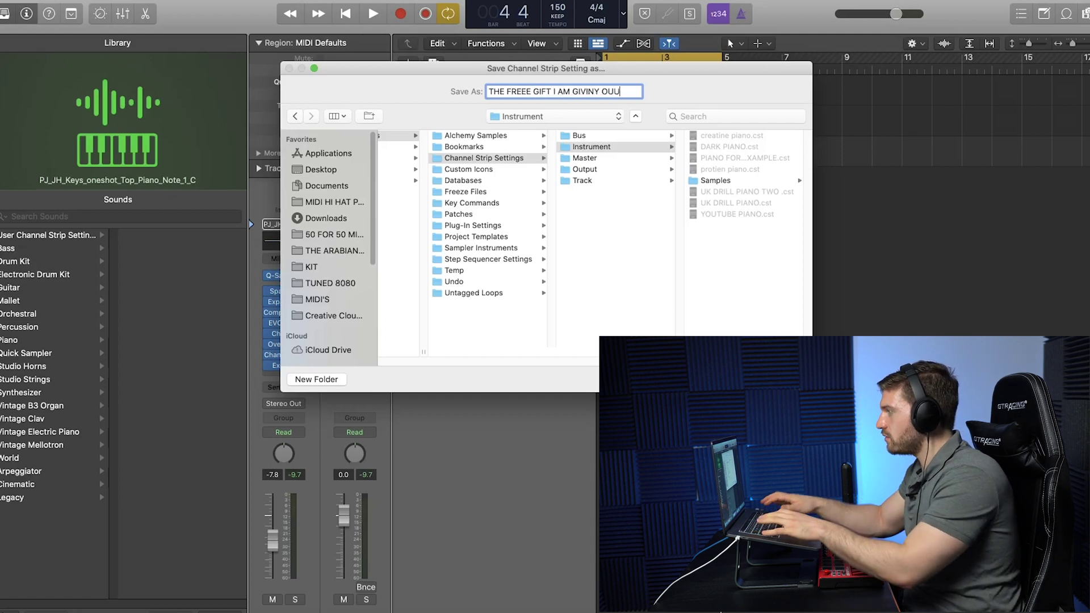
pyautogui.press('Return')
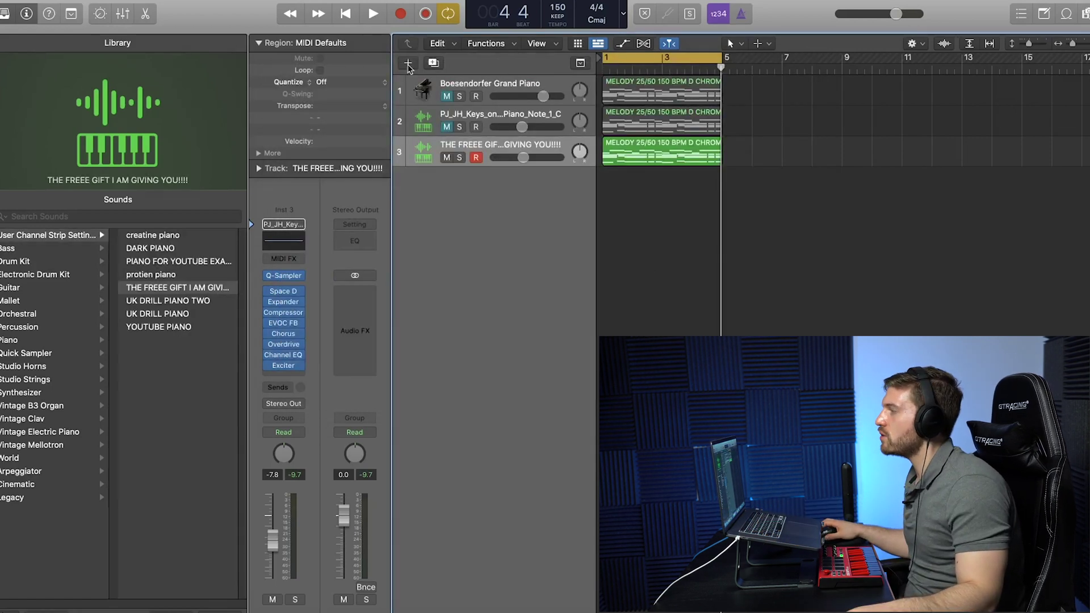
# Create instrument track Inst 4 and load the 'THE FREEE GIFT I AM GIVING YOU!!!!' preset onto it
pyautogui.click(407, 63)
pyautogui.click(737, 185)
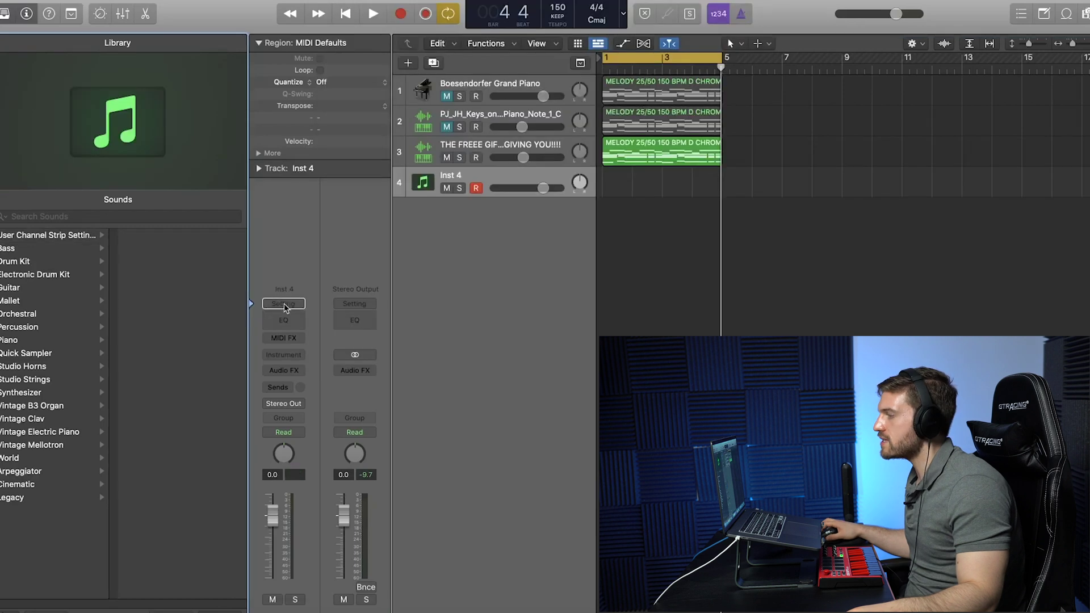
pyautogui.click(284, 304)
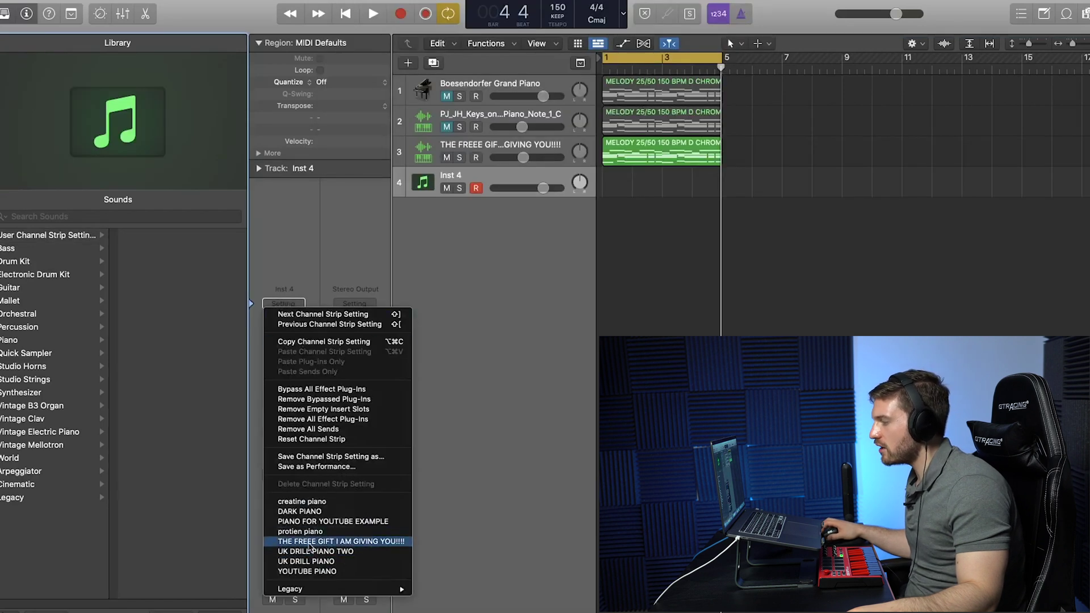
pyautogui.click(368, 542)
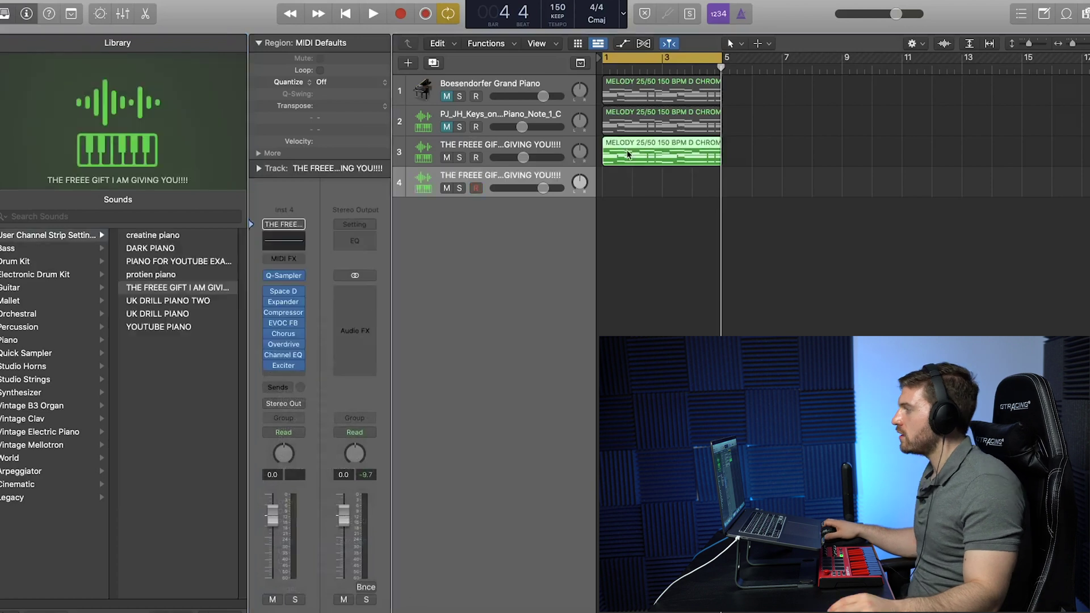
# Move the melody region onto track 4 and lower its volume to -5.9 dB during playback
pyautogui.moveTo(624, 151); pyautogui.dragTo(624, 180)
pyautogui.press('space')
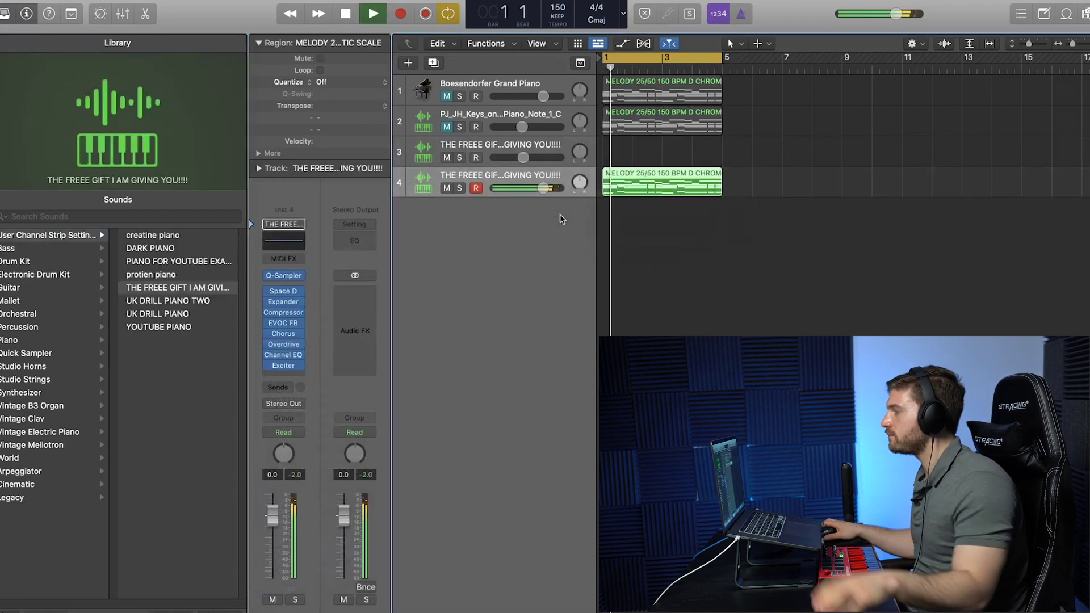
pyautogui.moveTo(543, 188); pyautogui.dragTo(526, 188)
pyautogui.press('space')
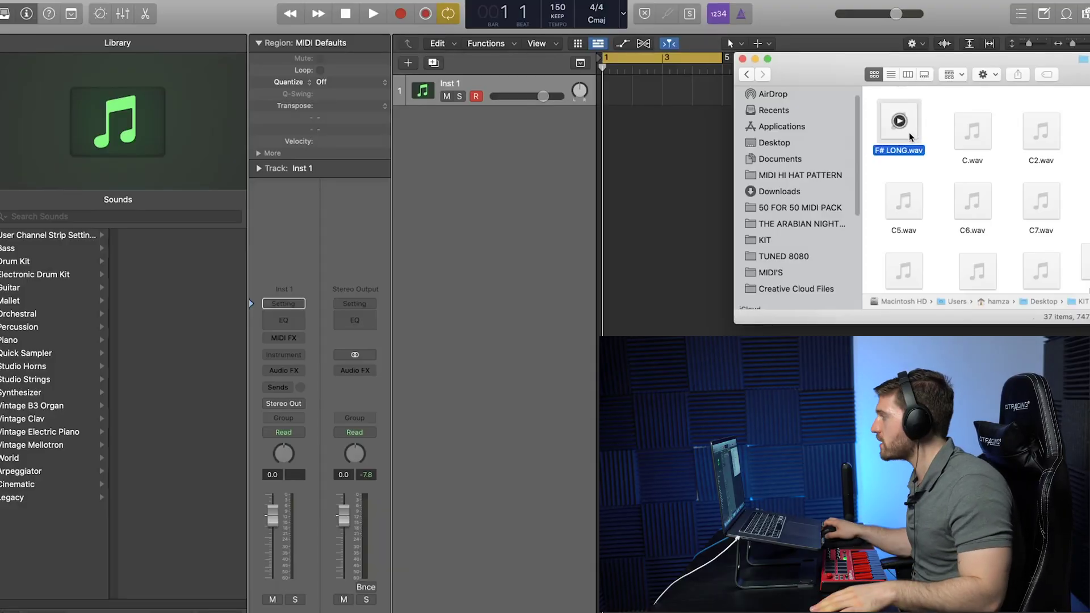
# Load F# LONG.wav into Quick Sampler twice, producing two F# LONG tracks
pyautogui.moveTo(910, 137); pyautogui.dragTo(520, 108)
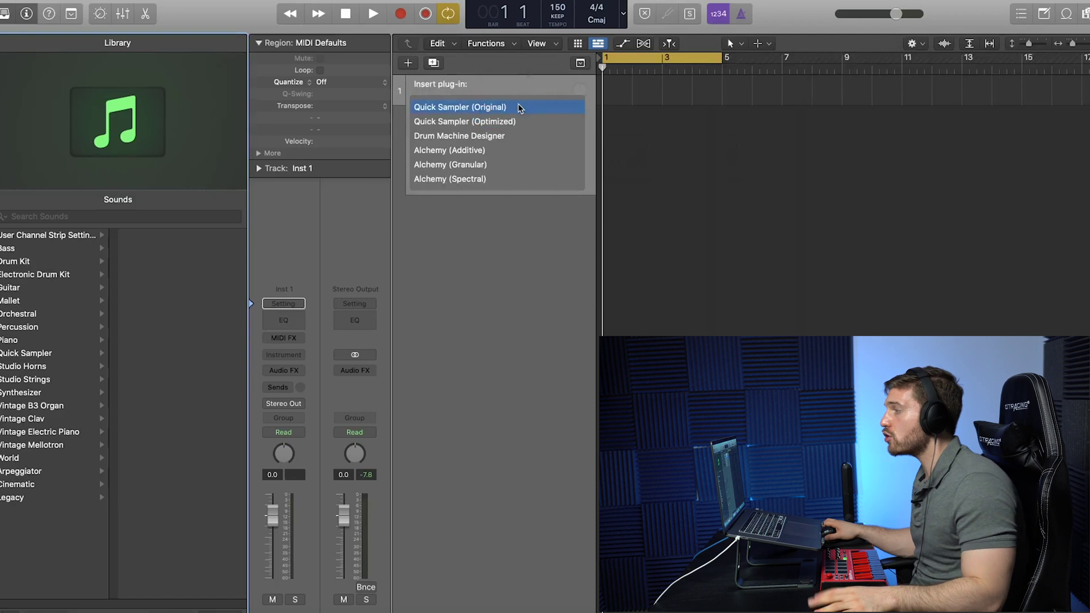
pyautogui.moveTo(664, 157); pyautogui.dragTo(452, 28)
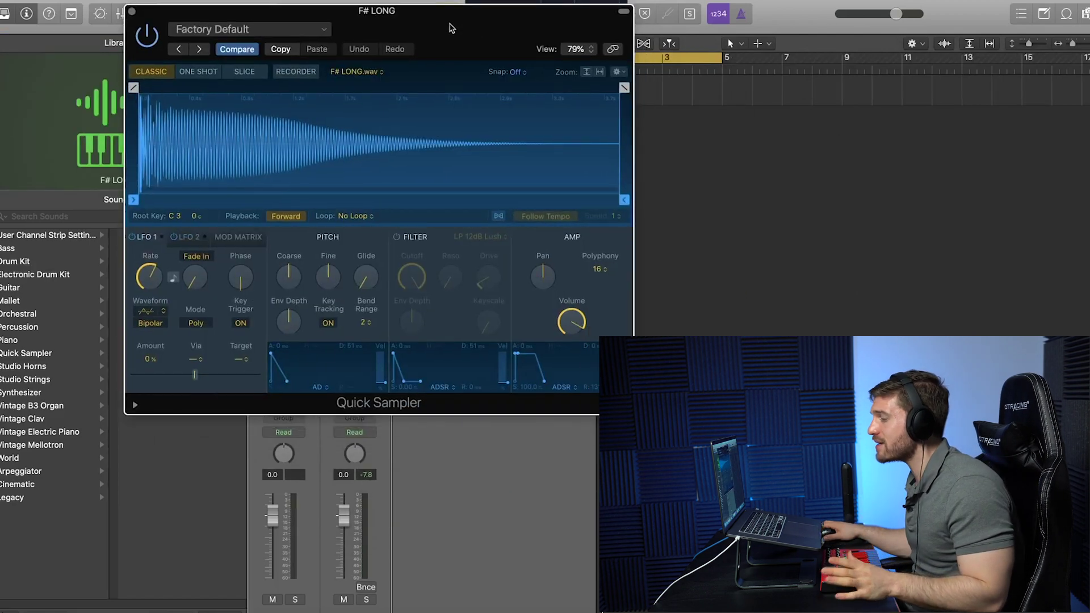
pyautogui.moveTo(898, 122); pyautogui.dragTo(481, 140)
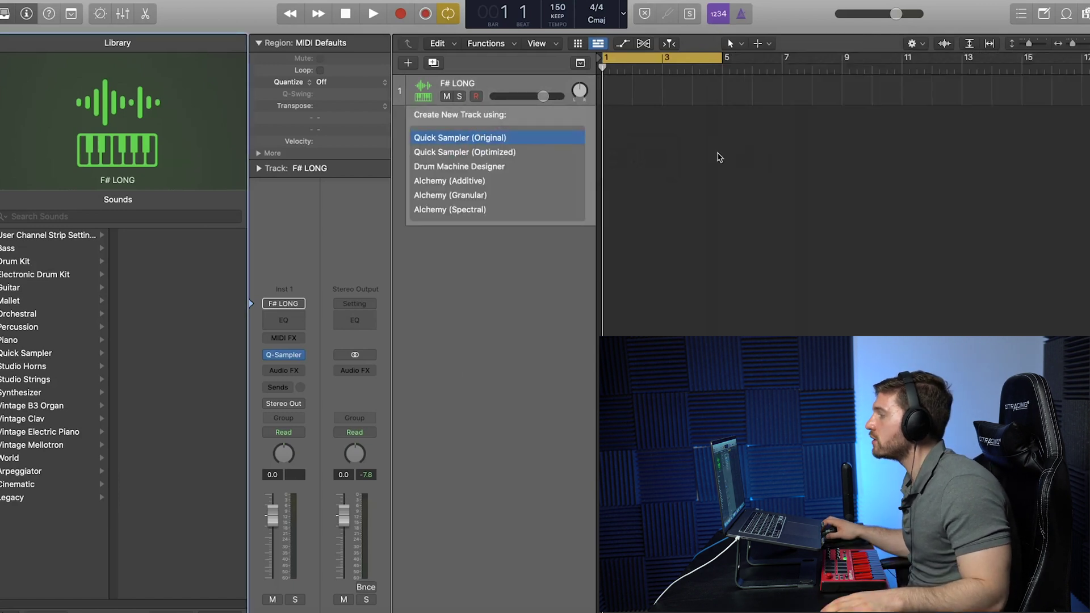
pyautogui.click(286, 372)
# Insert a Metering > Tuner on the F# LONG track and place its window left of the Quick Sampler
pyautogui.moveTo(305, 542)
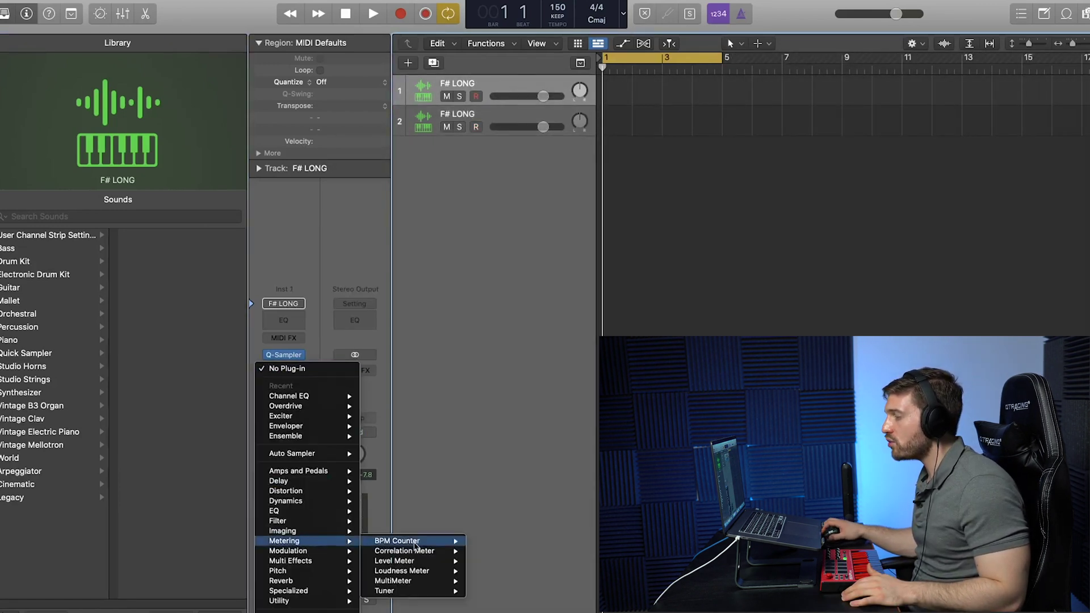
pyautogui.click(488, 590)
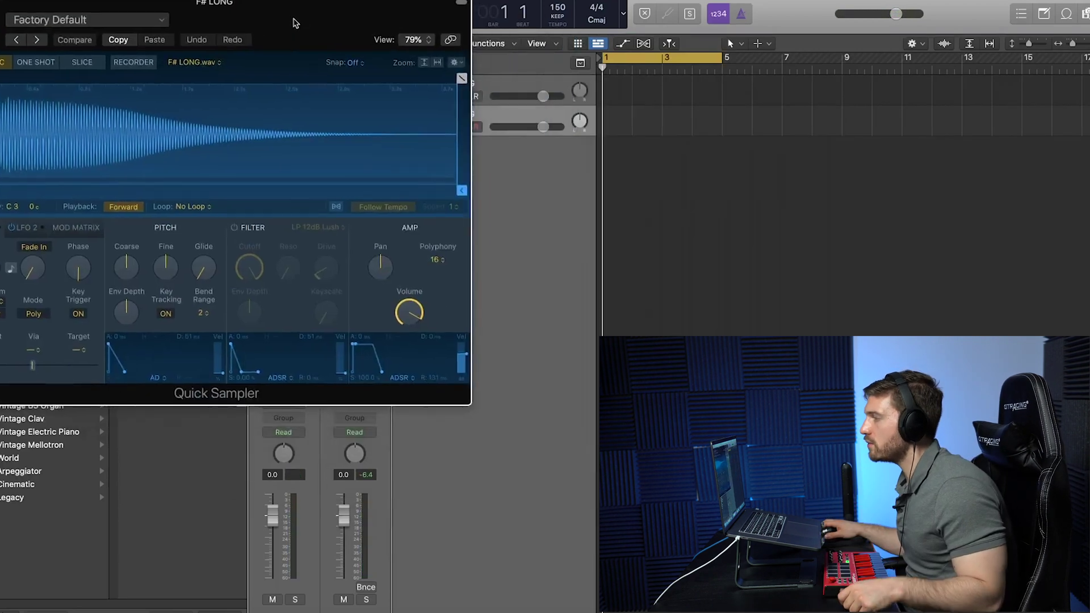
pyautogui.moveTo(295, 20); pyautogui.dragTo(366, 19)
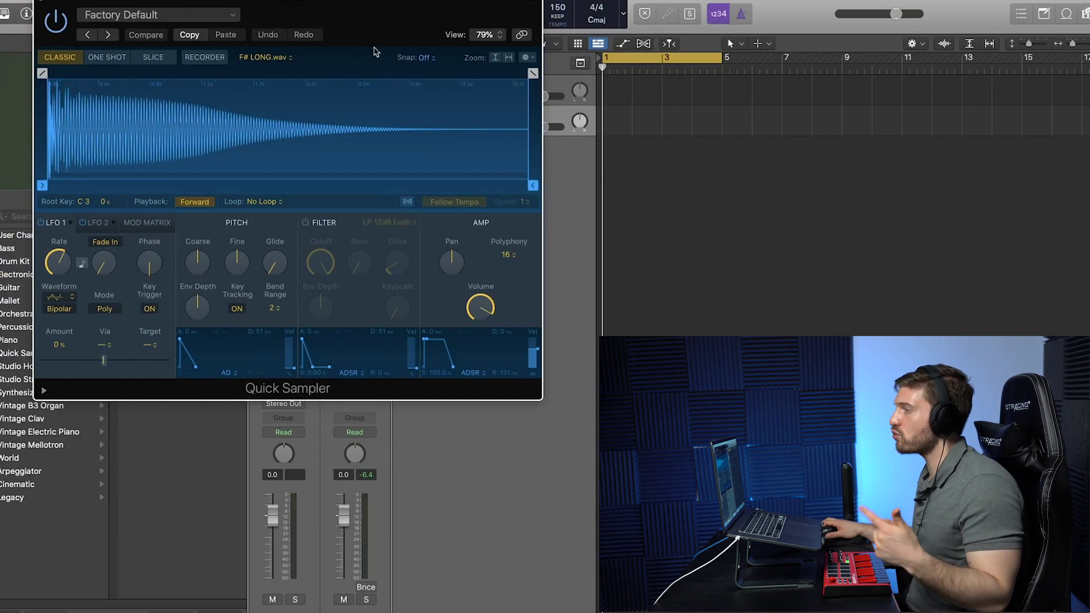
pyautogui.moveTo(352, 17); pyautogui.dragTo(858, 10)
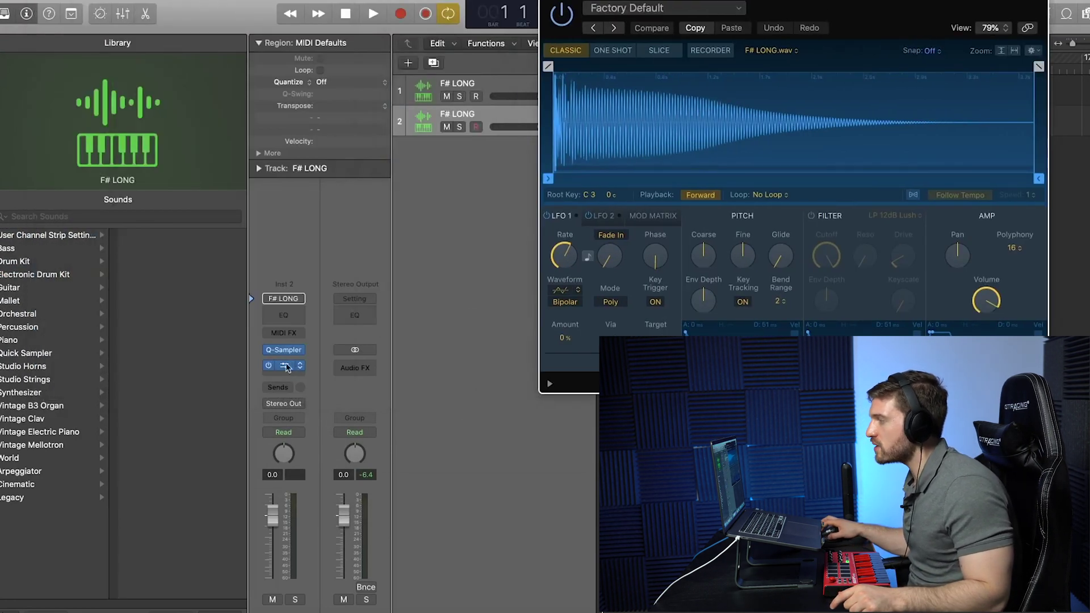
pyautogui.click(287, 368)
pyautogui.moveTo(511, 139); pyautogui.dragTo(309, 88)
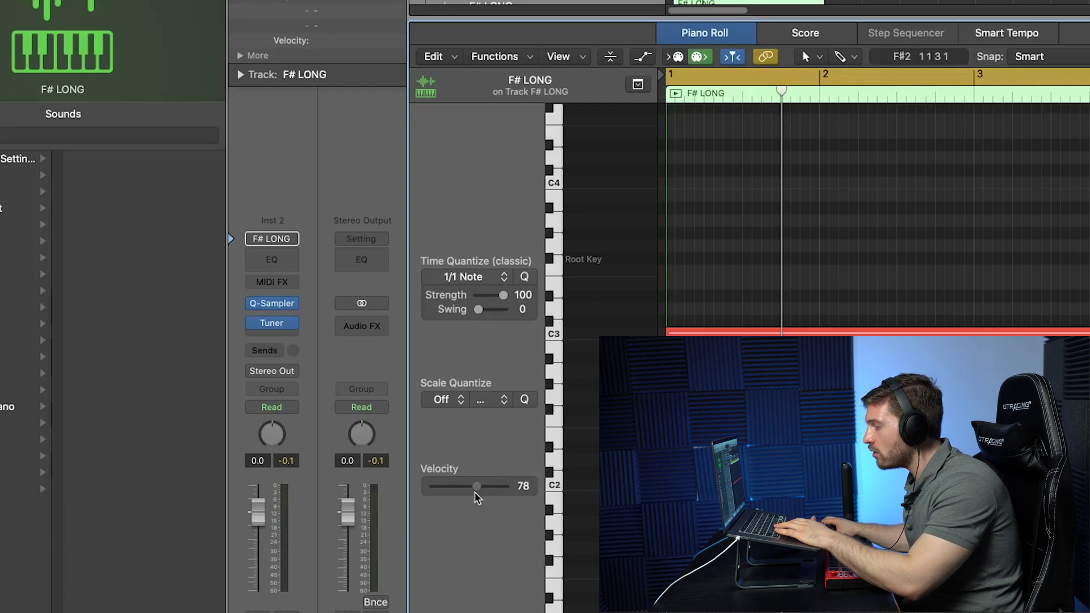
# Reopen the Quick Sampler window for the F# LONG track
pyautogui.click(276, 304)
# Shorten the long C3 808 note, replay it, and trim the F# LONG region to match
pyautogui.moveTo(852, 3); pyautogui.dragTo(124, 3)
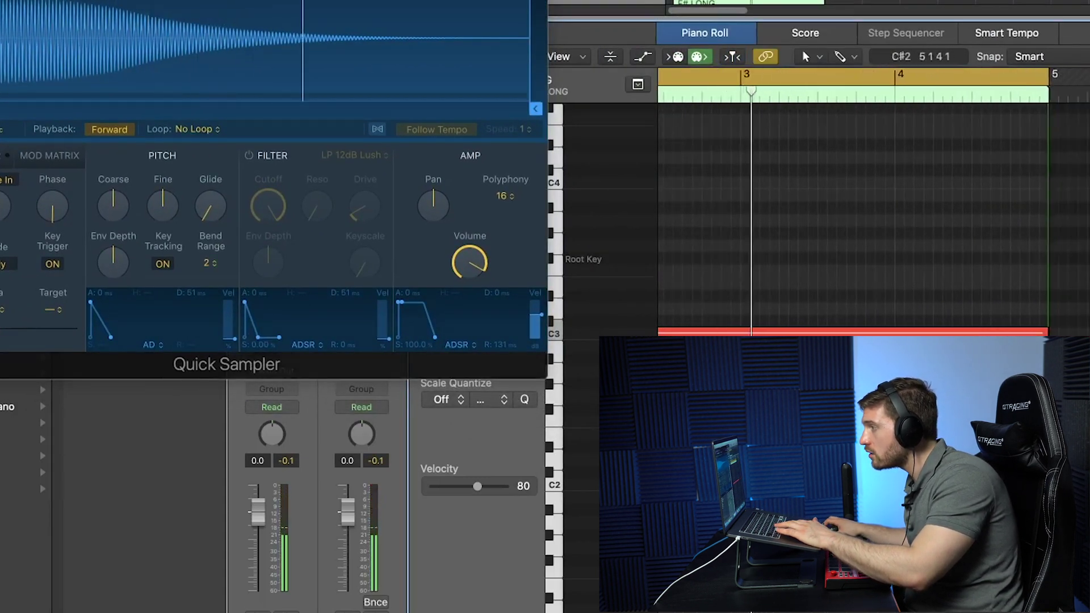
pyautogui.press('space')
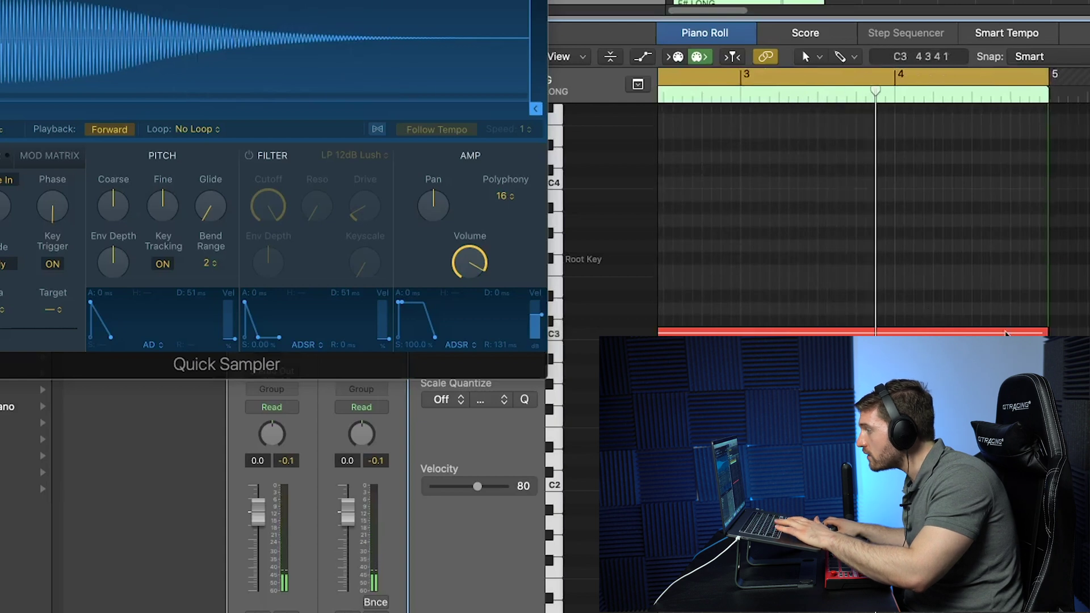
pyautogui.moveTo(1047, 332); pyautogui.dragTo(863, 332)
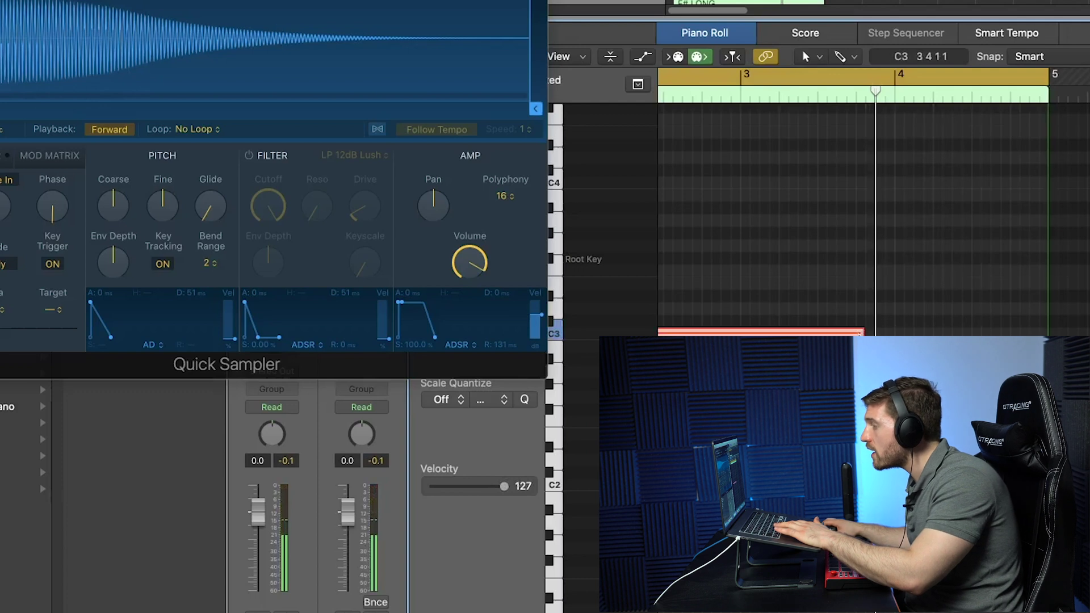
pyautogui.press('Return')
pyautogui.press('space')
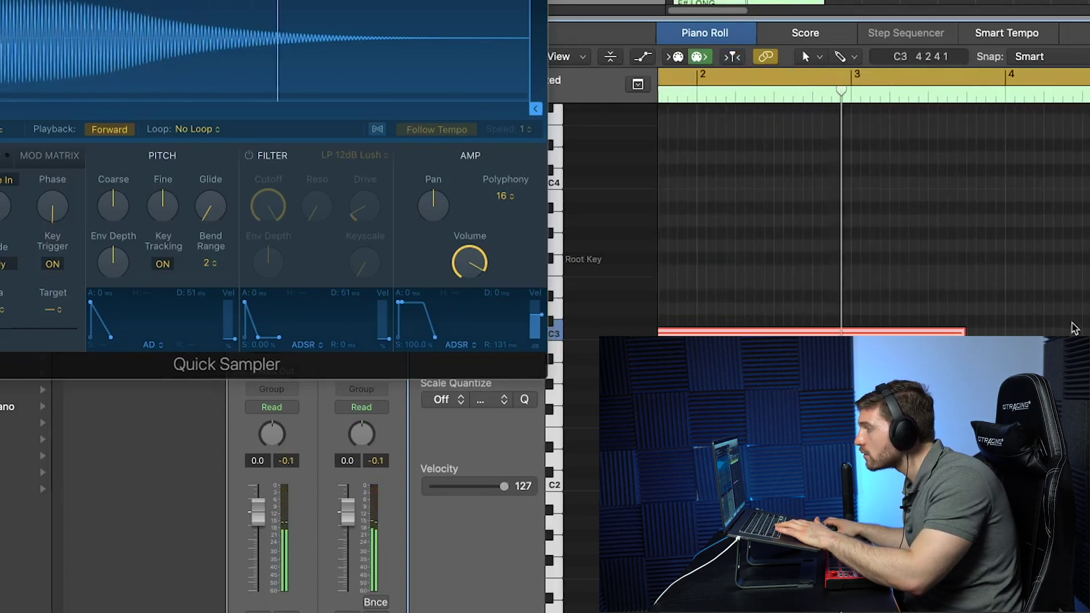
pyautogui.press('space')
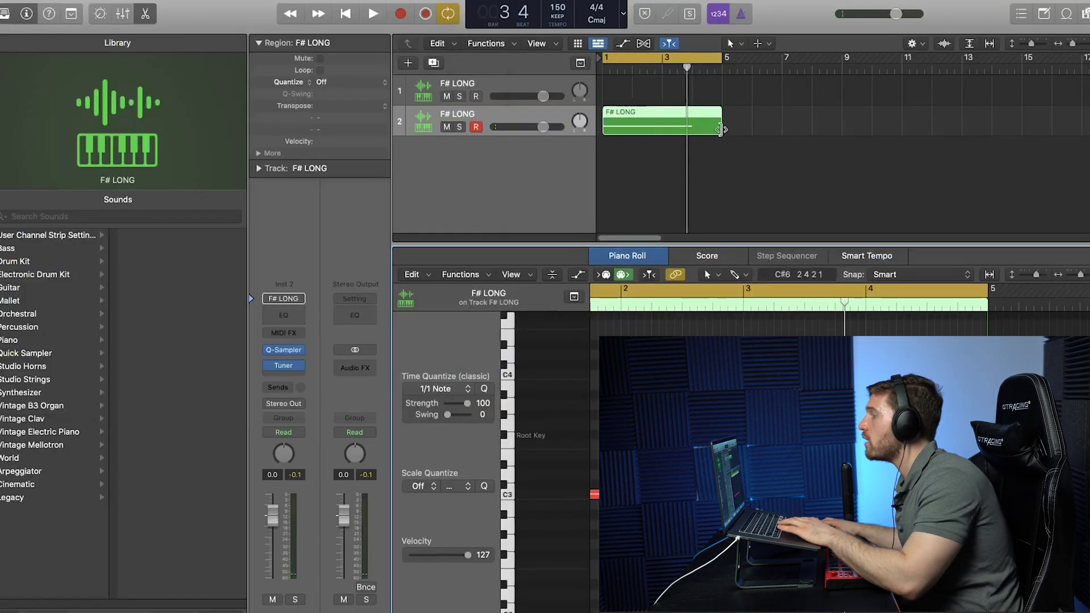
pyautogui.moveTo(719, 129); pyautogui.dragTo(691, 130)
# Export the F# LONG region as TUNE 808 YOUTUBE VIDEO_1.wav and drop it onto track 2 as Quick Sampler
pyautogui.rightClick(629, 125)
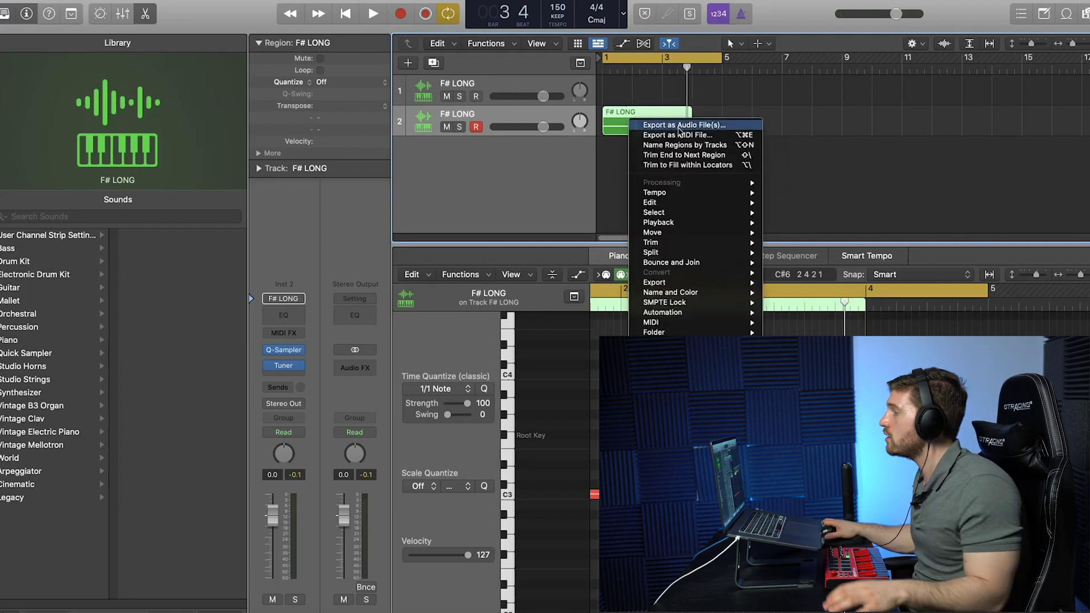
pyautogui.click(678, 126)
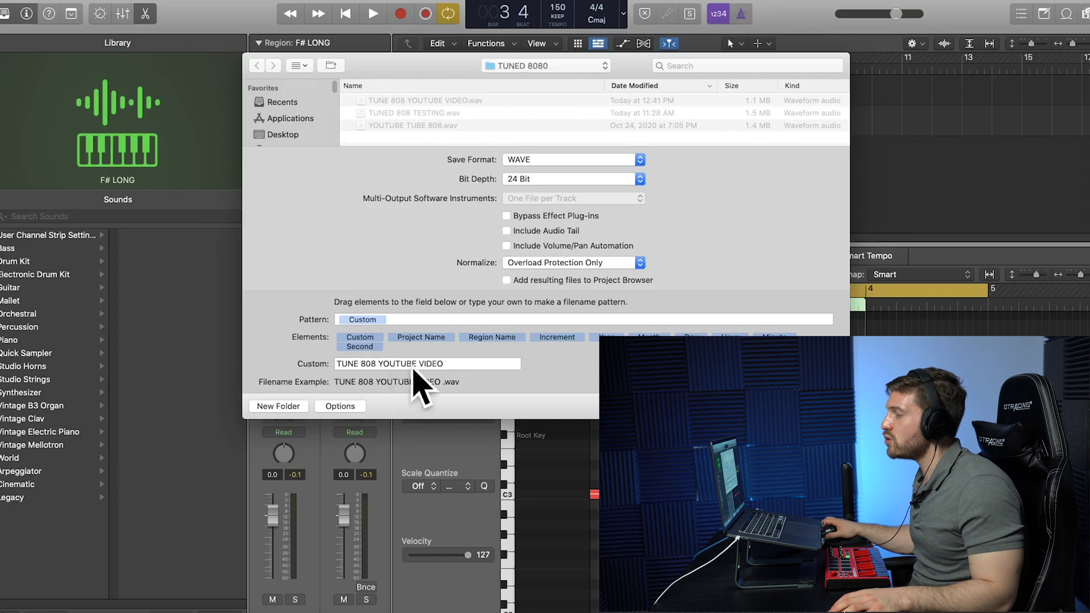
pyautogui.press('Return')
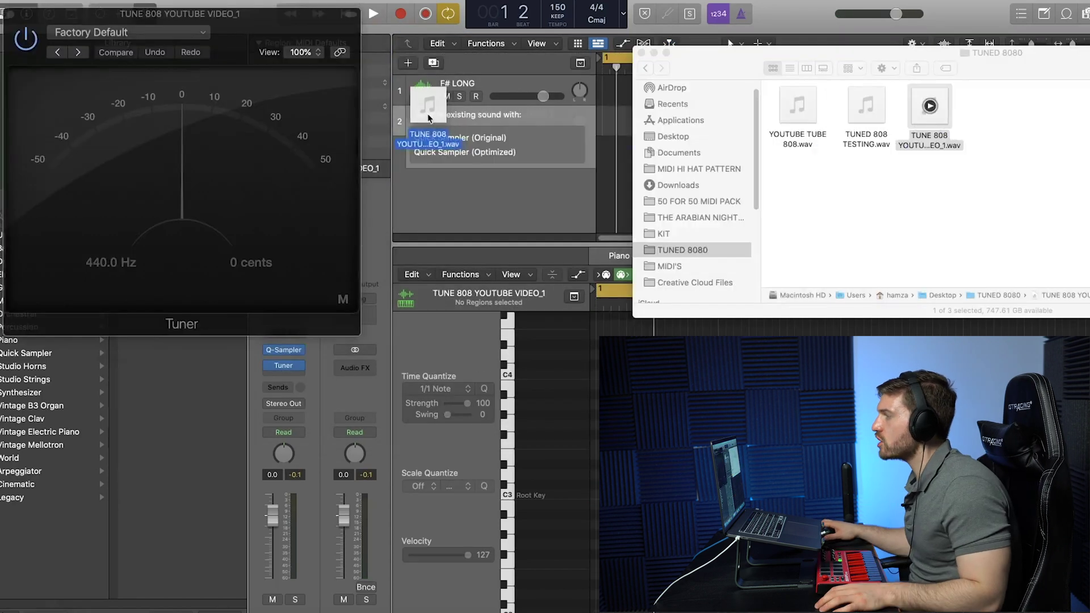
pyautogui.moveTo(513, 105); pyautogui.dragTo(489, 139)
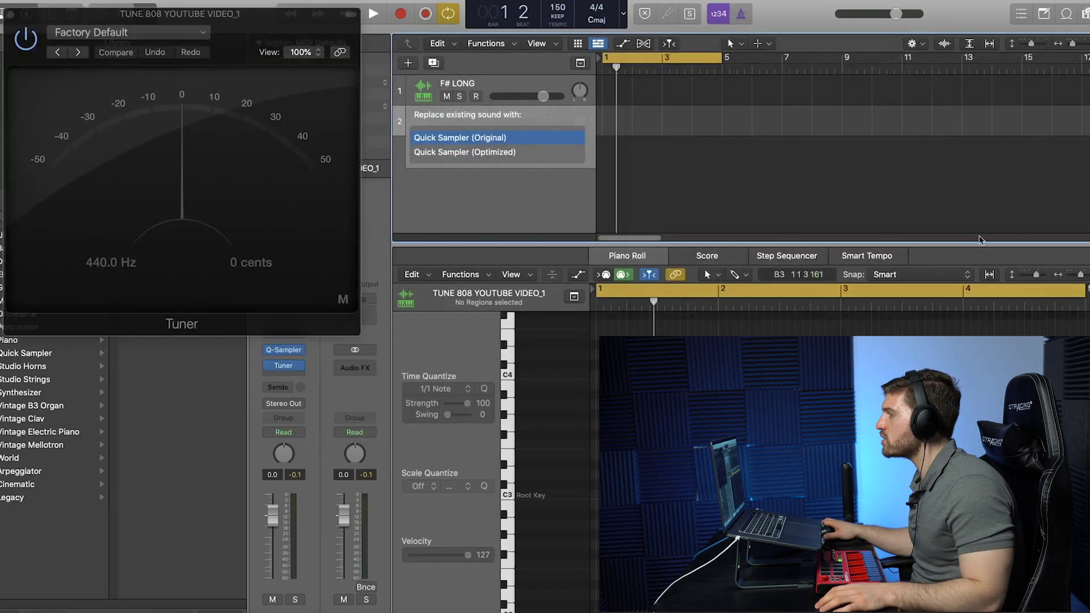